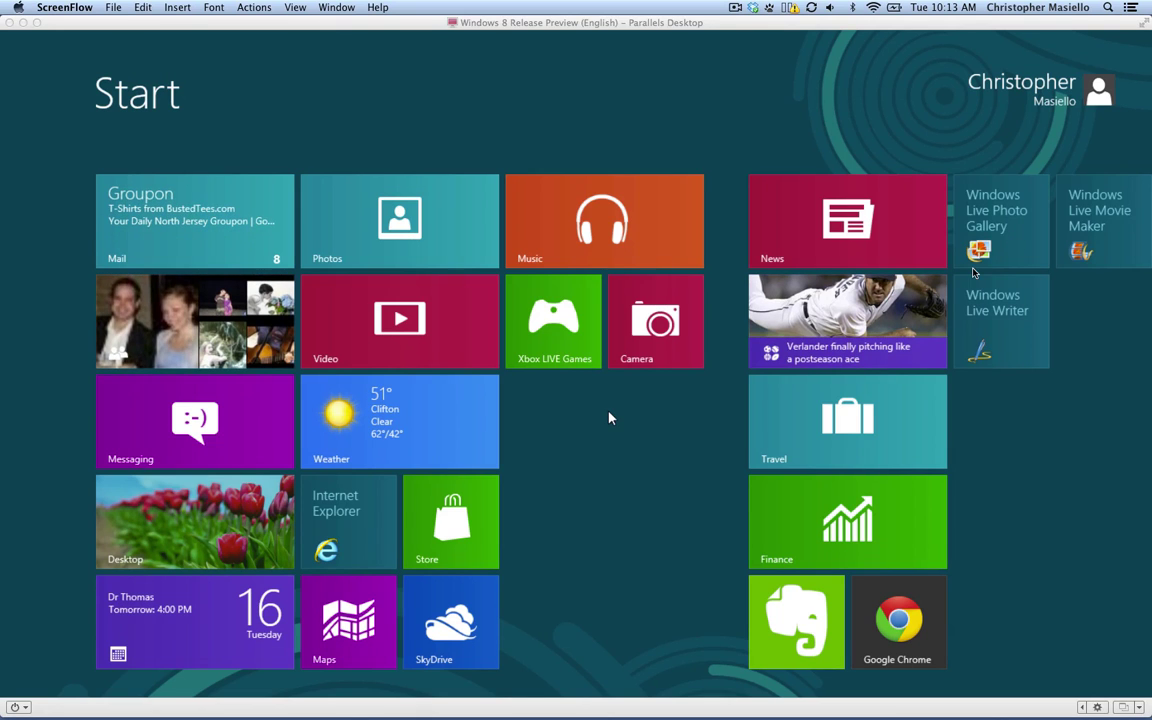
# Open the desktop, return to the Start screen, and go back to the desktop.
pyautogui.click(200, 530)
pyautogui.click(200, 530)
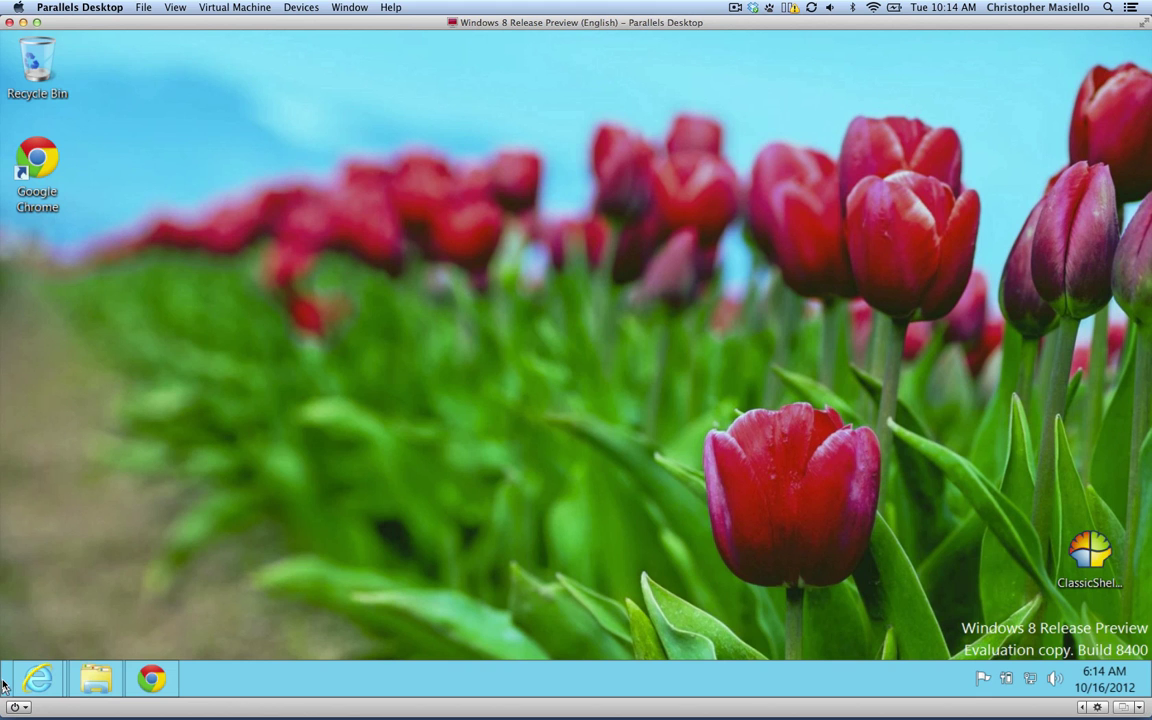
pyautogui.moveTo(2, 697)
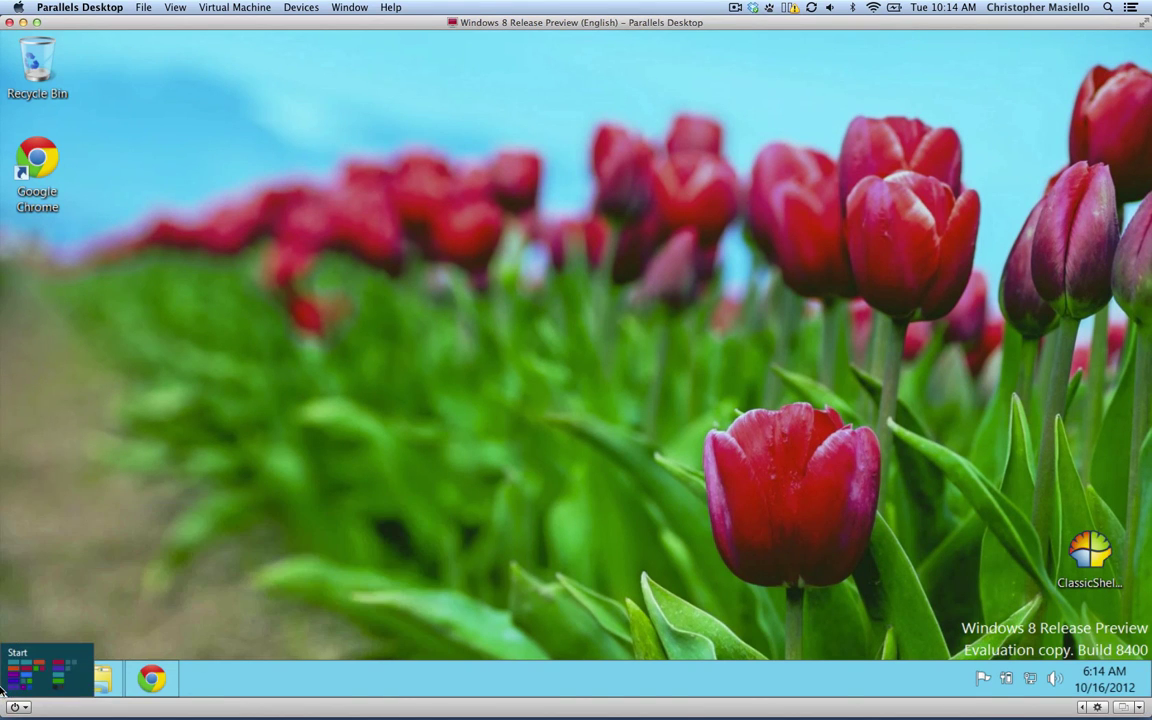
pyautogui.click(8, 688)
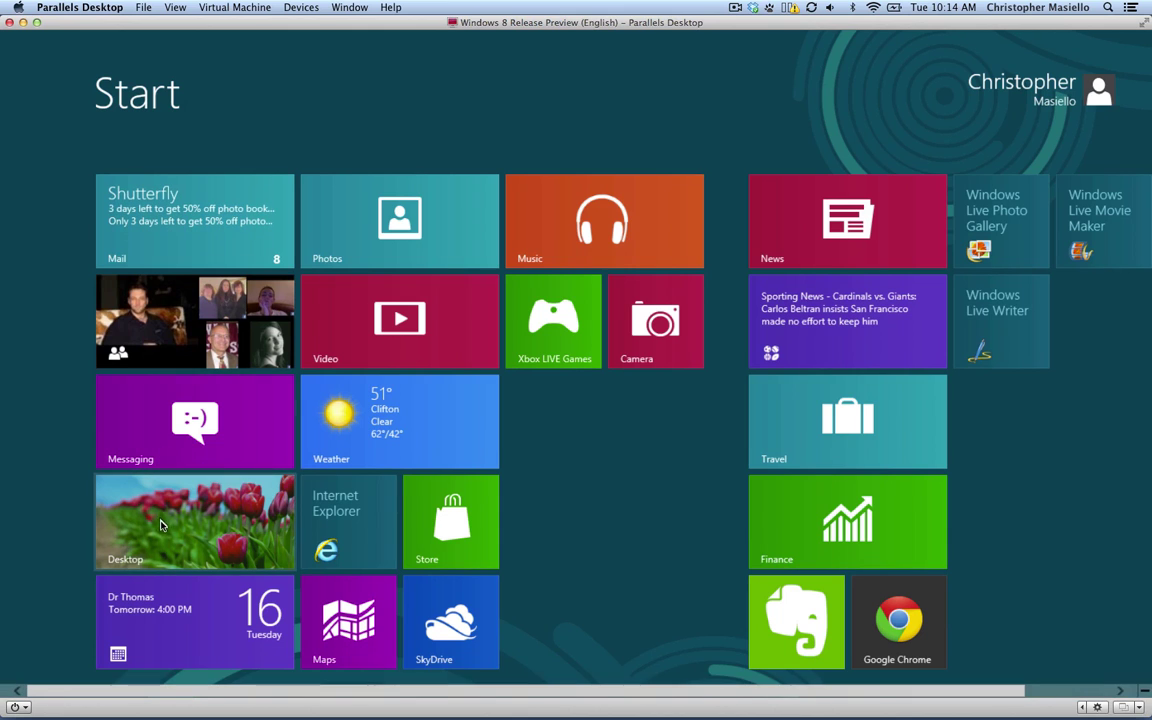
pyautogui.click(160, 527)
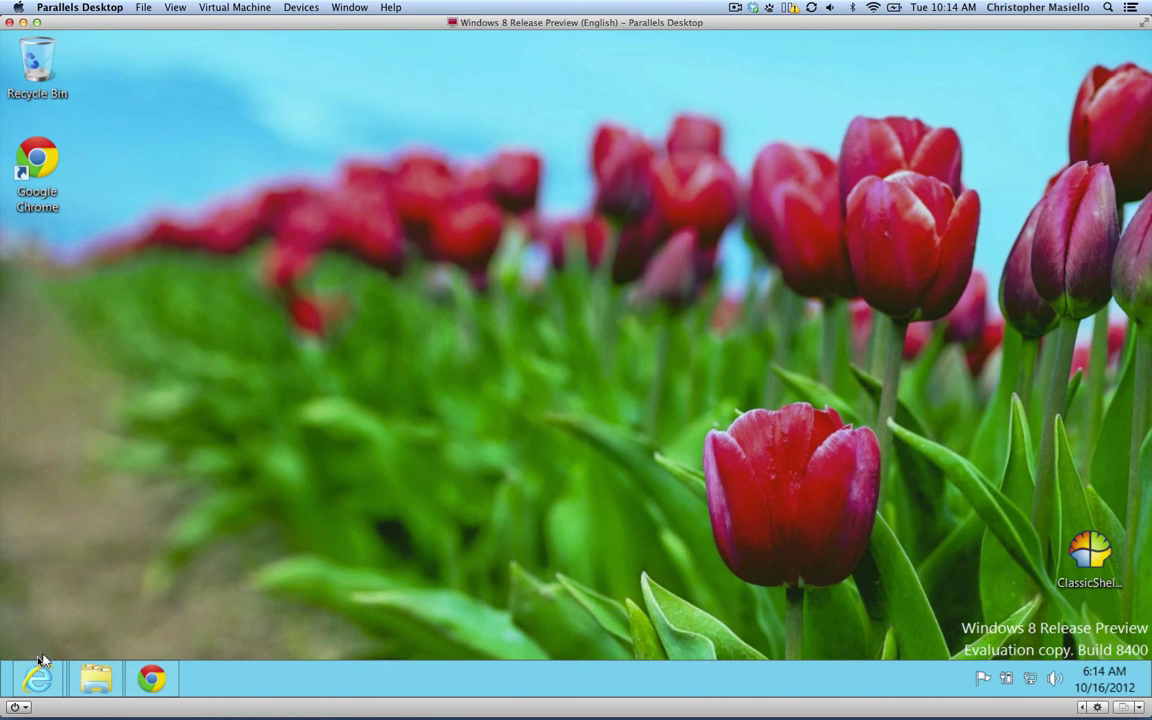
# View the Classic Shell download site at classicshell.sourceforge.net in Internet Explorer, and close the browser.
pyautogui.moveTo(39, 679)
pyautogui.click(32, 676)
pyautogui.click(270, 587)
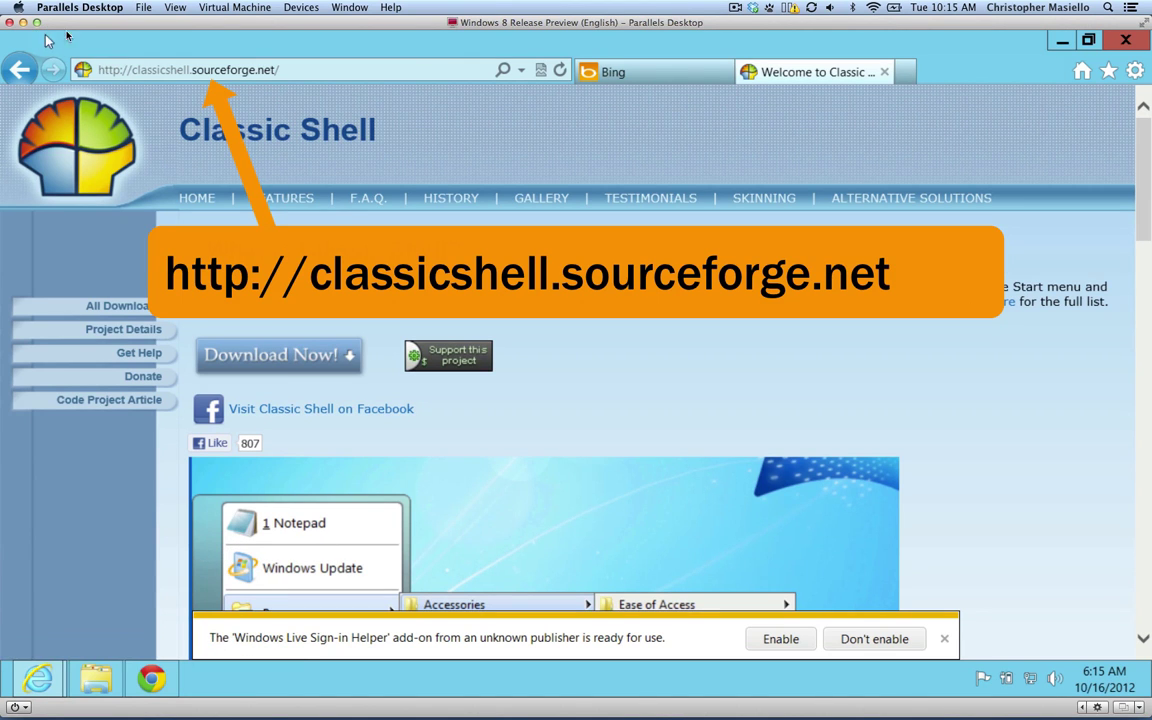
pyautogui.click(1126, 40)
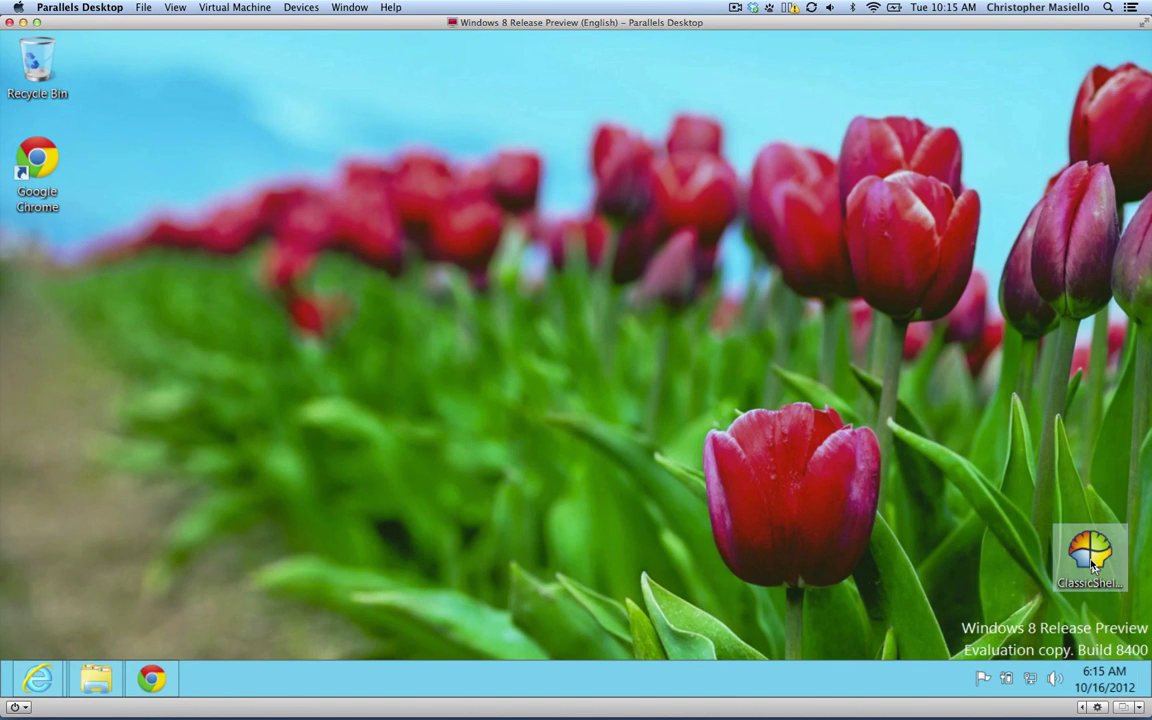
# Install Classic Shell from the installer on the desktop, and finish the setup with View Readme file enabled.
pyautogui.doubleClick(1093, 566)
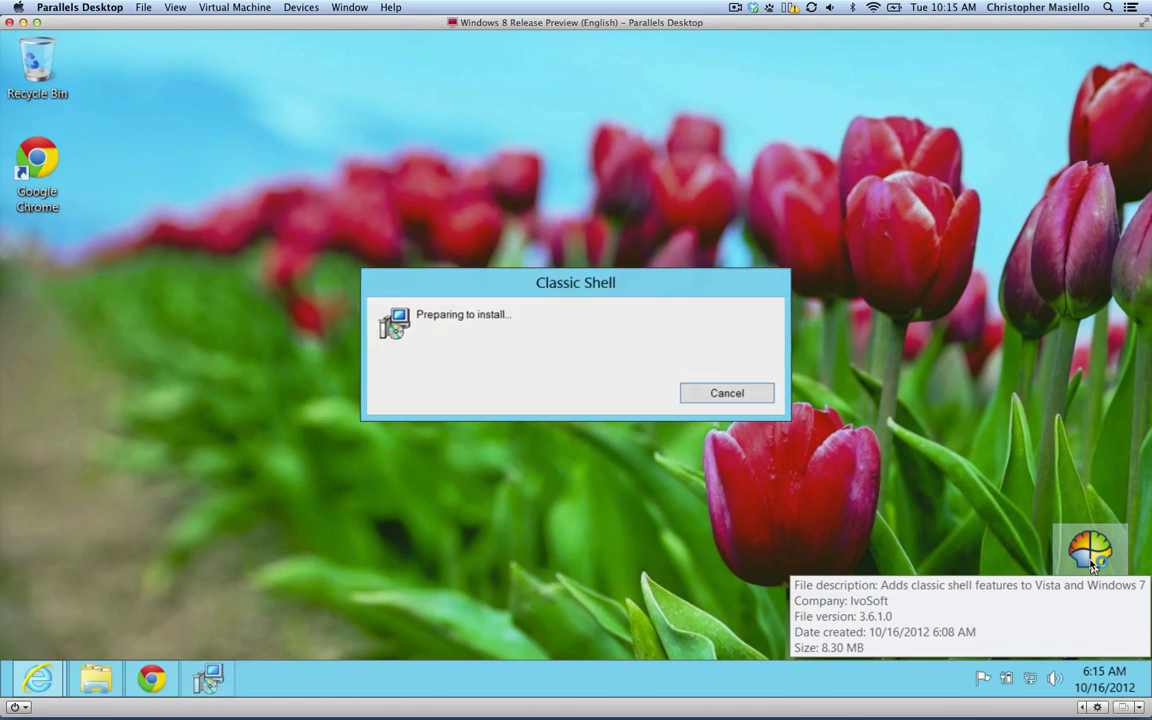
pyautogui.click(686, 508)
pyautogui.click(686, 508)
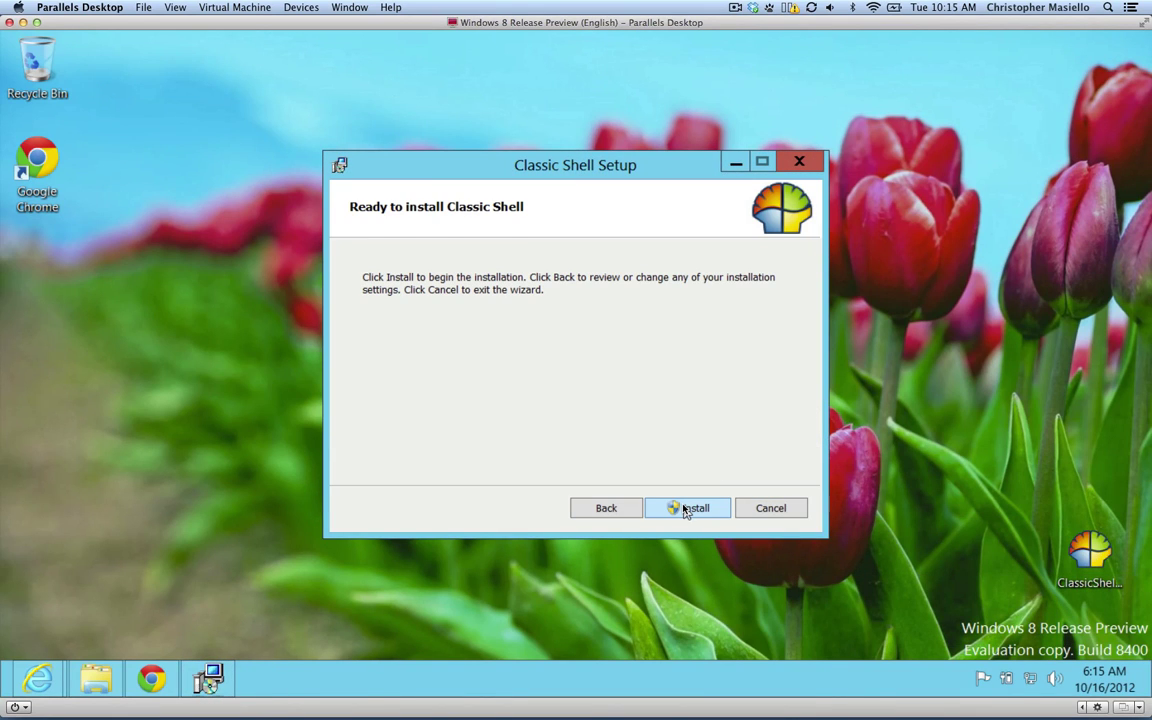
pyautogui.click(686, 508)
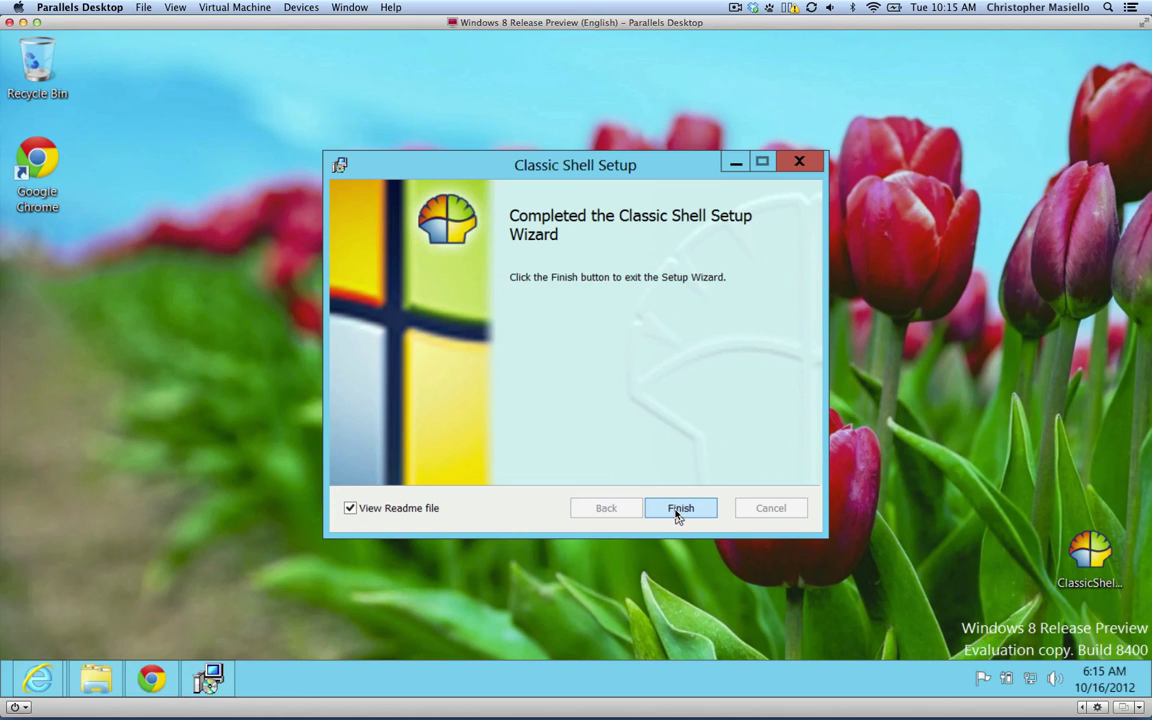
pyautogui.click(679, 510)
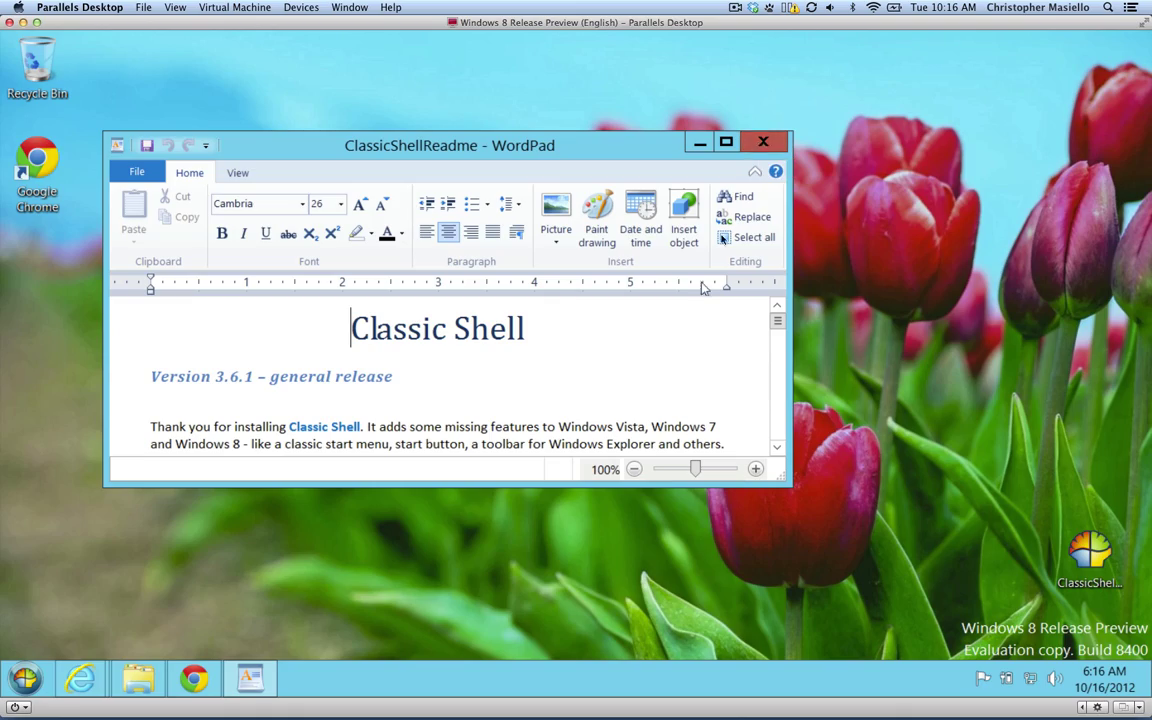
# Read through the maximized ClassicShellReadme document, from the feature lists to the uninstallation instructions, and minimize it.
pyautogui.click(726, 143)
pyautogui.scroll(-10, 700, 350)
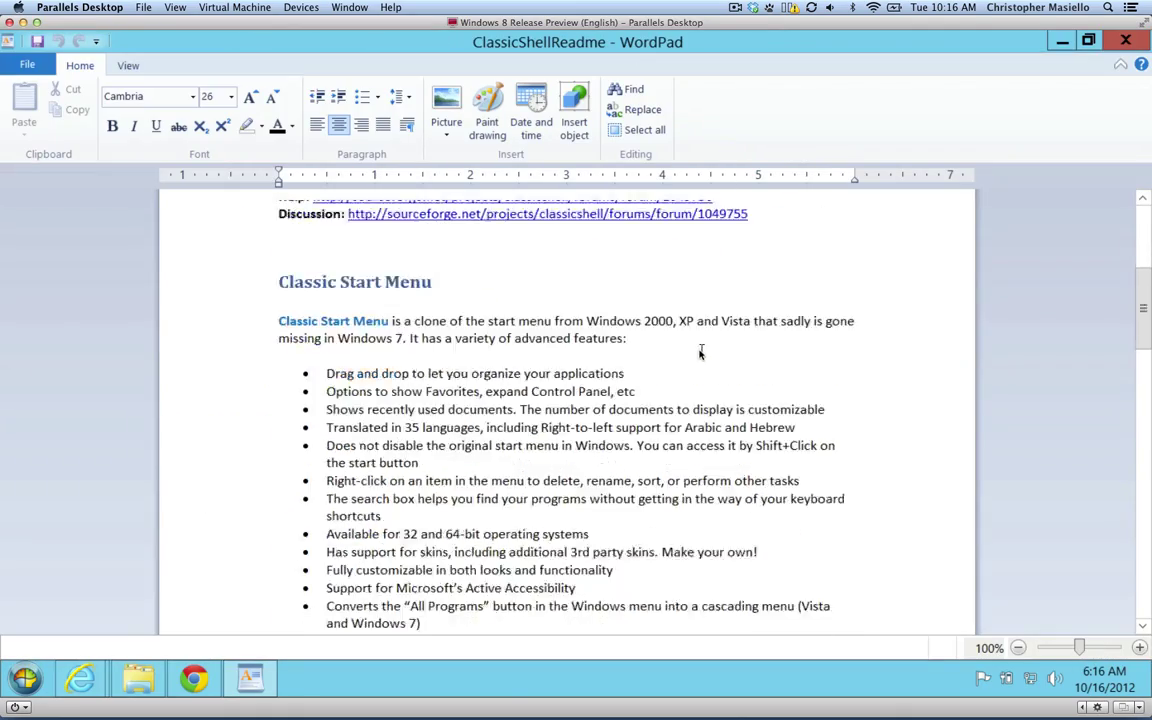
pyautogui.scroll(-10, 706, 363)
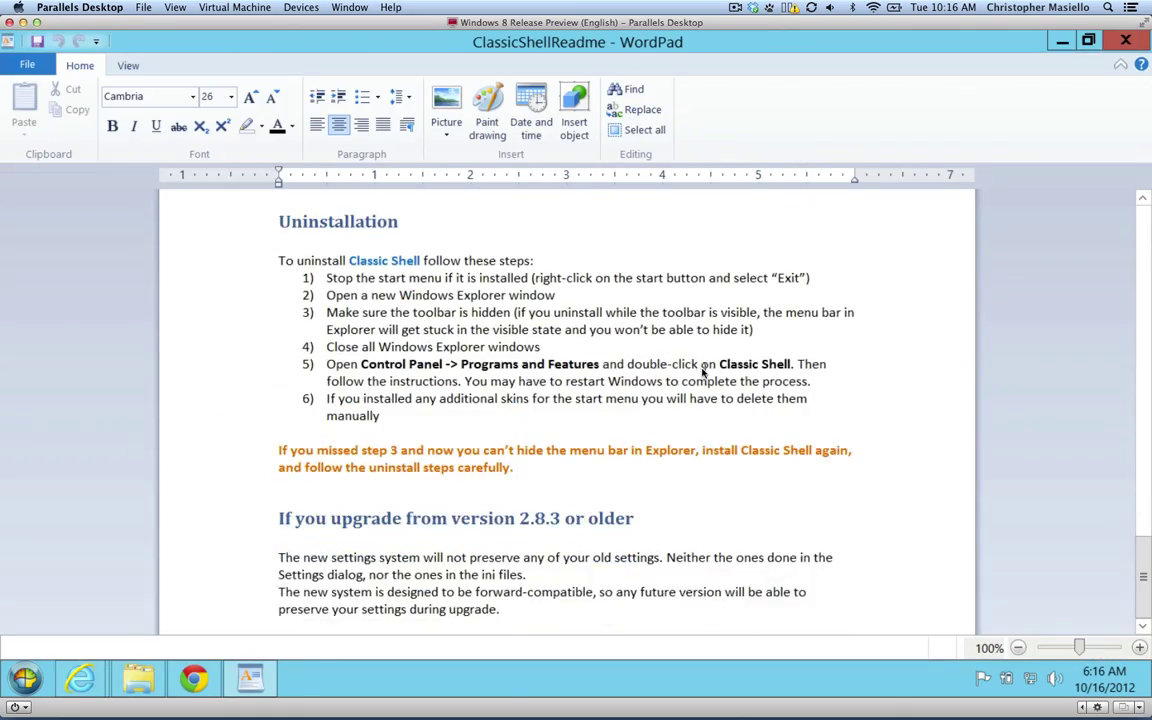
pyautogui.scroll(20, 705, 371)
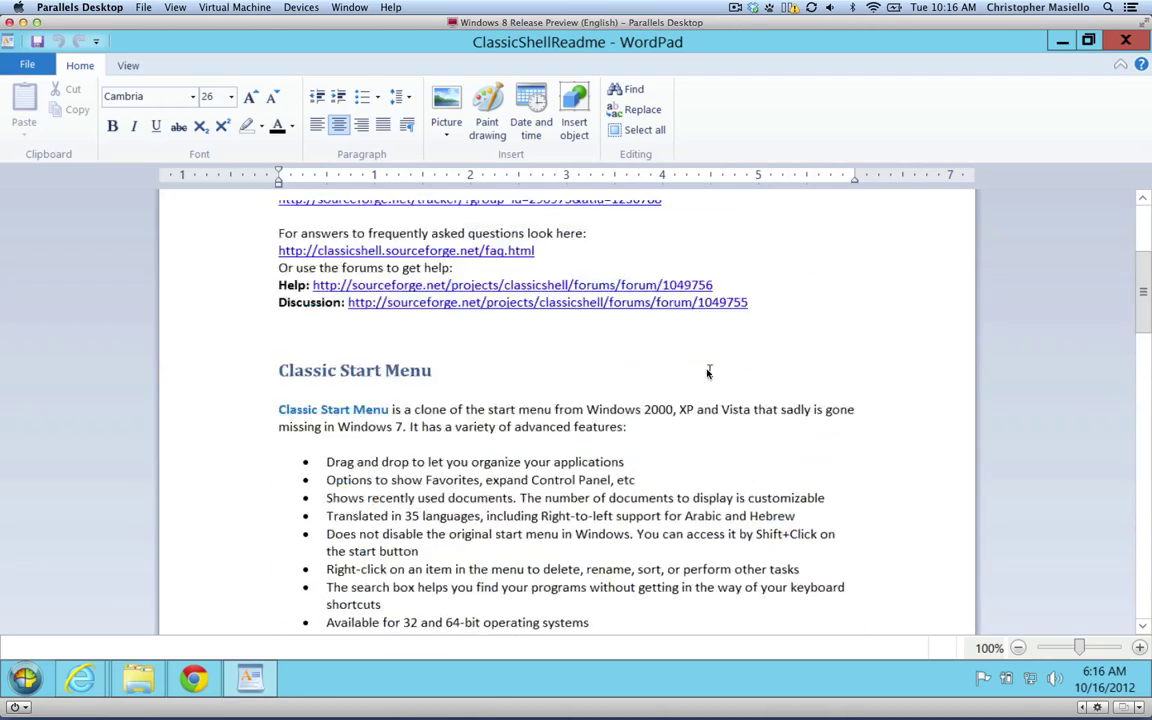
pyautogui.scroll(5, 707, 368)
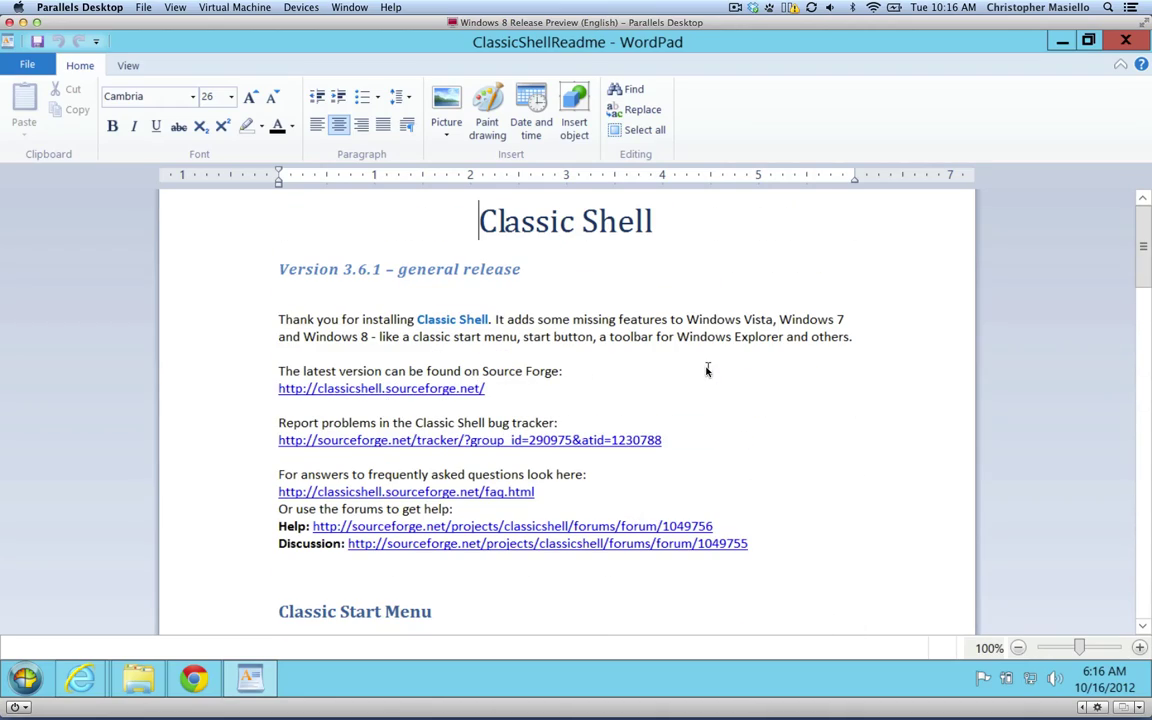
pyautogui.click(1063, 40)
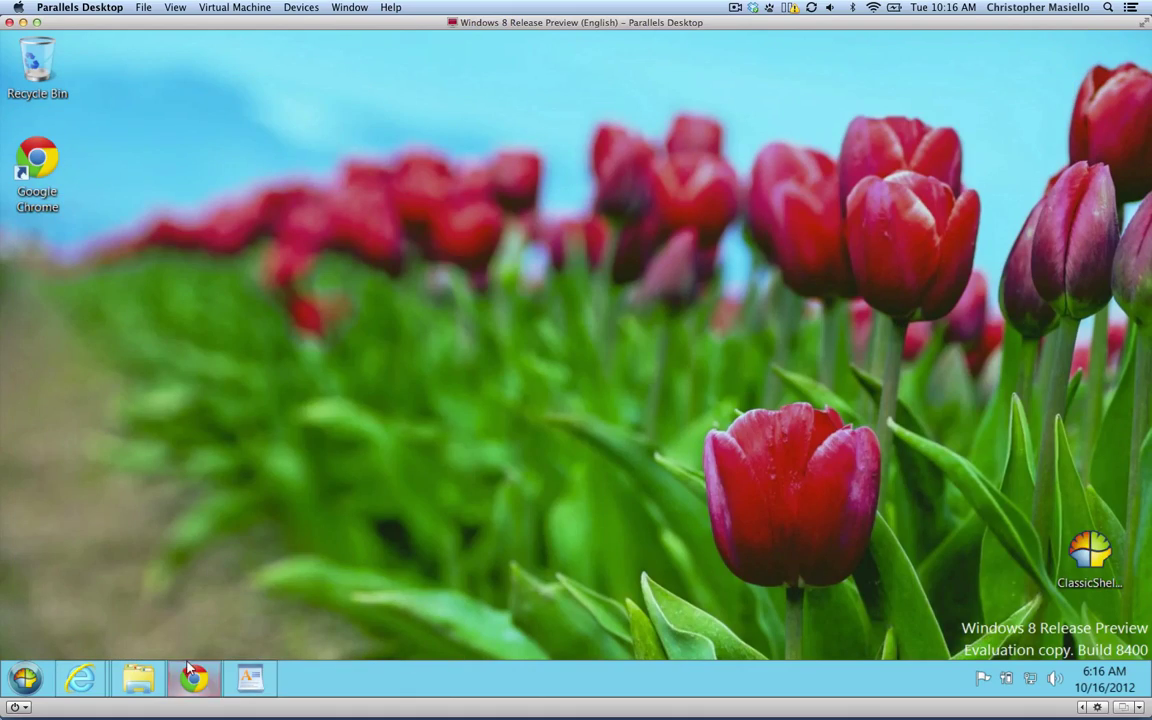
# Set the Classic Start Menu style to Windows Vista/Windows 7, accepting the reset of menu items and skin settings.
pyautogui.click(26, 679)
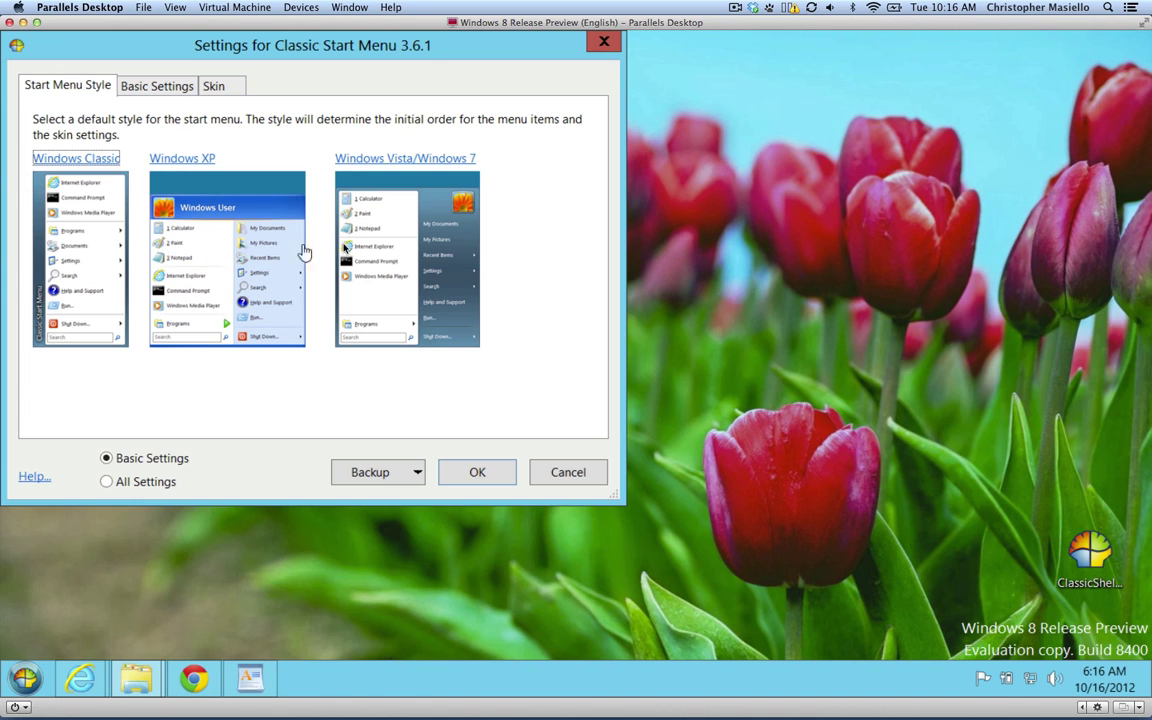
pyautogui.click(396, 253)
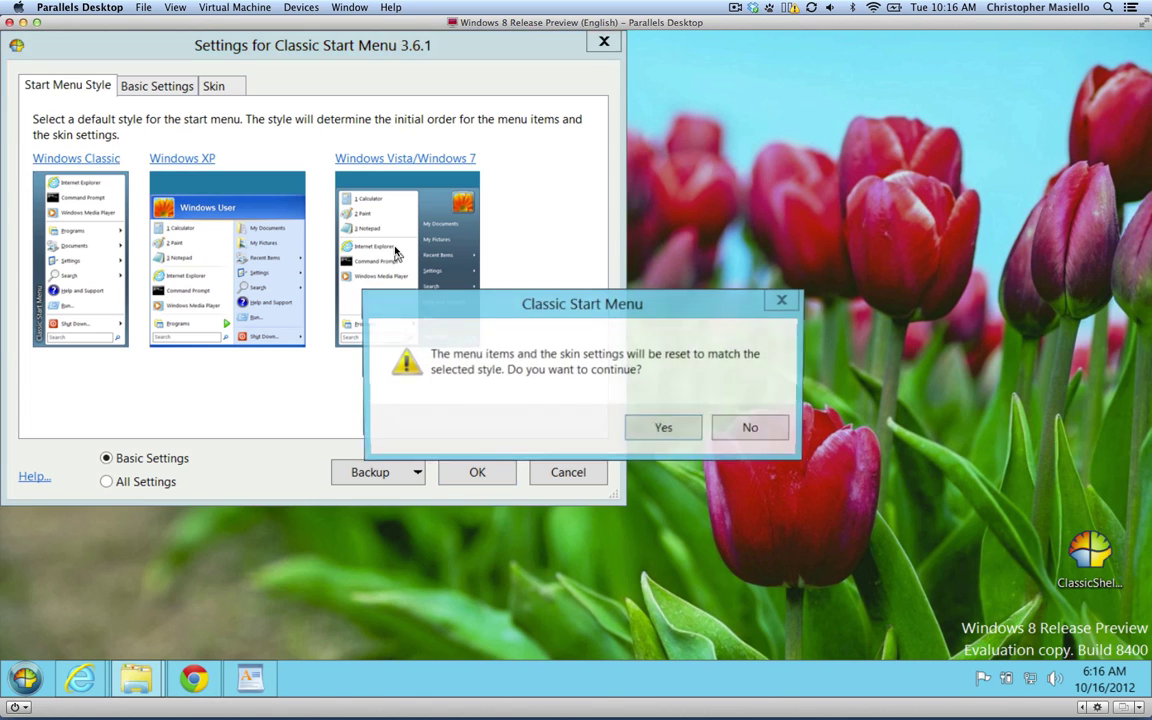
pyautogui.click(668, 430)
# Disable Skip Metro screen in the basic settings, check the skin options, and save the Classic Start Menu settings.
pyautogui.click(168, 92)
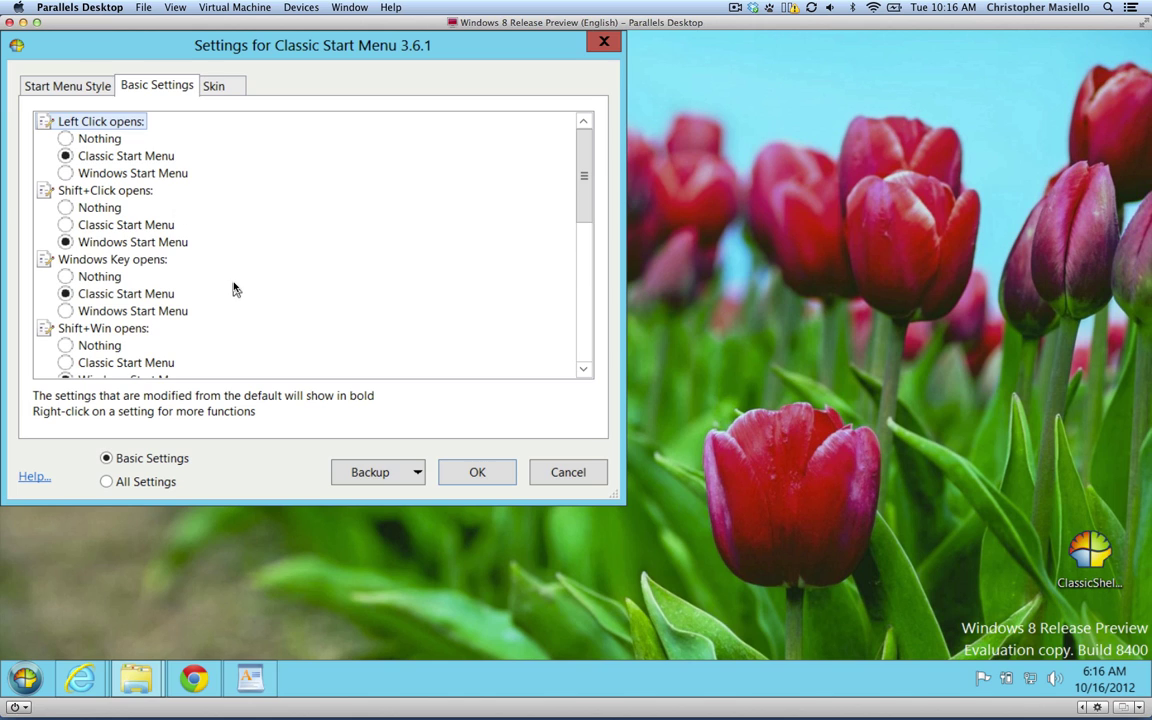
pyautogui.scroll(-4, 231, 288)
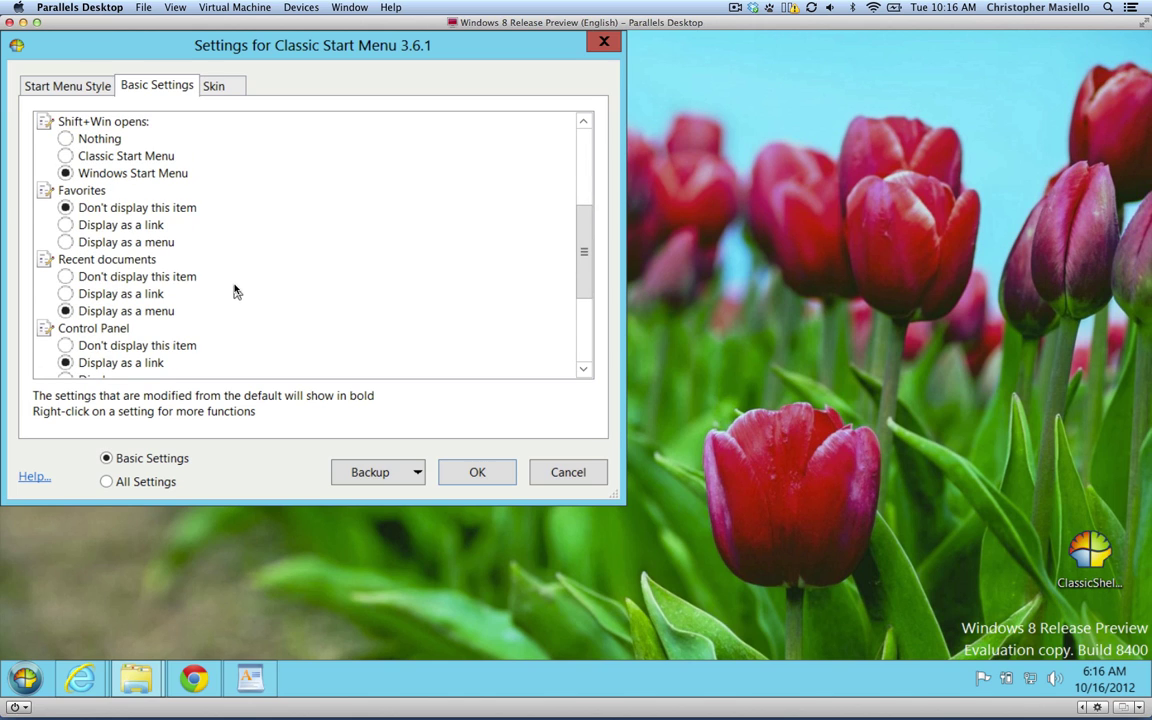
pyautogui.scroll(-3, 234, 290)
pyautogui.click(46, 345)
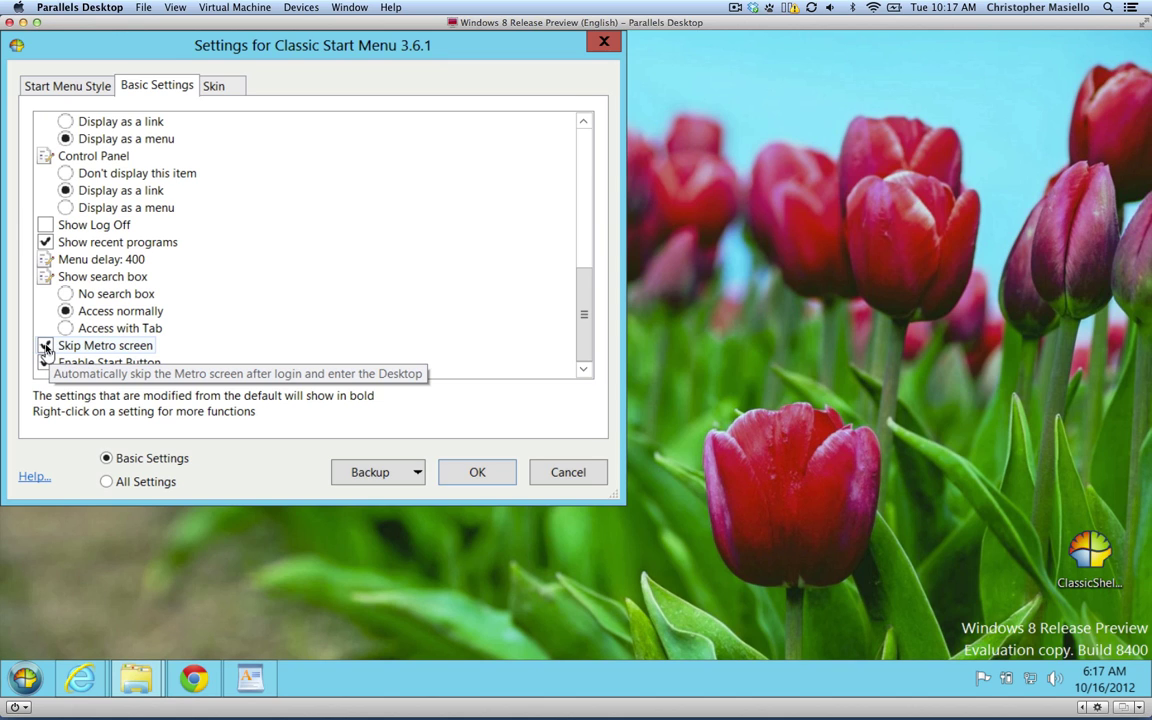
pyautogui.click(45, 345)
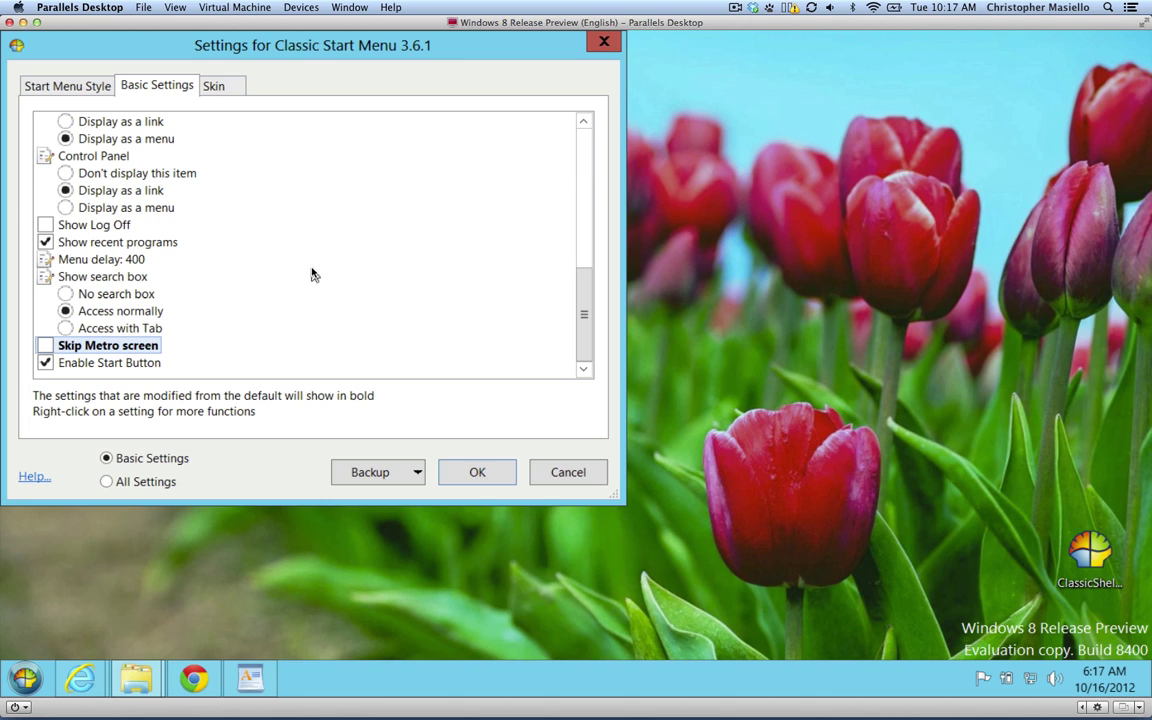
pyautogui.click(214, 86)
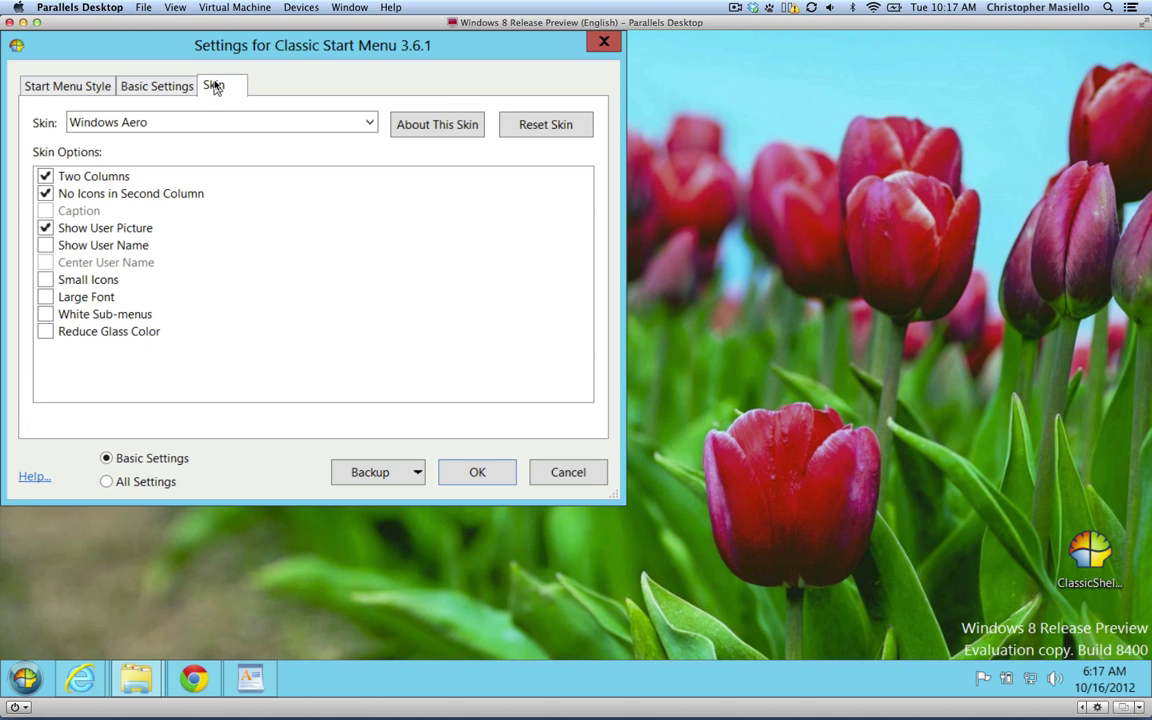
pyautogui.click(482, 474)
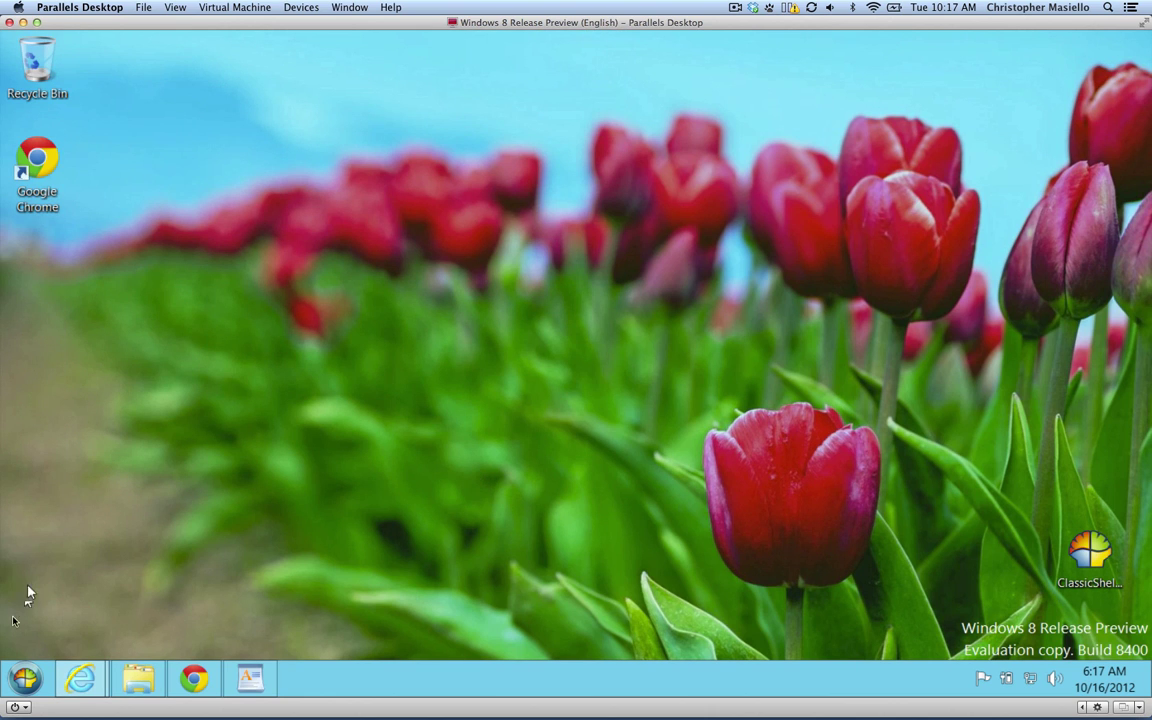
# Examine the new Start menu, including its Recent Items and Settings submenus, and open and dismiss the Run dialog.
pyautogui.click(24, 678)
pyautogui.moveTo(322, 640)
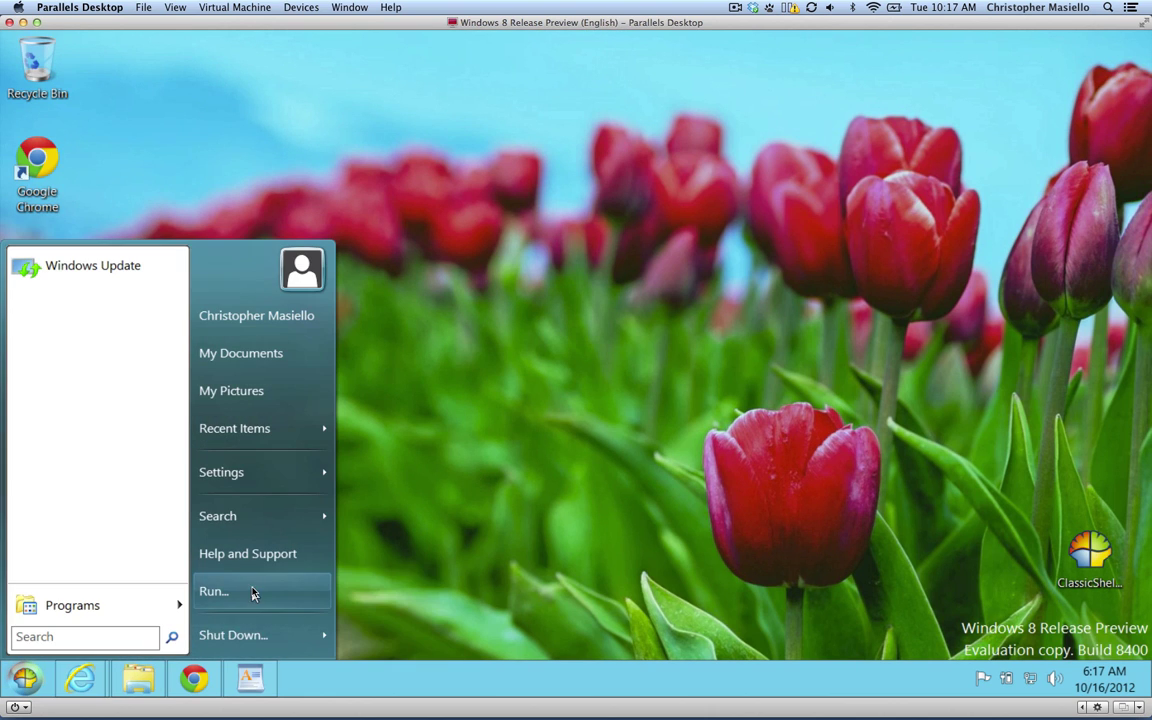
pyautogui.moveTo(256, 428)
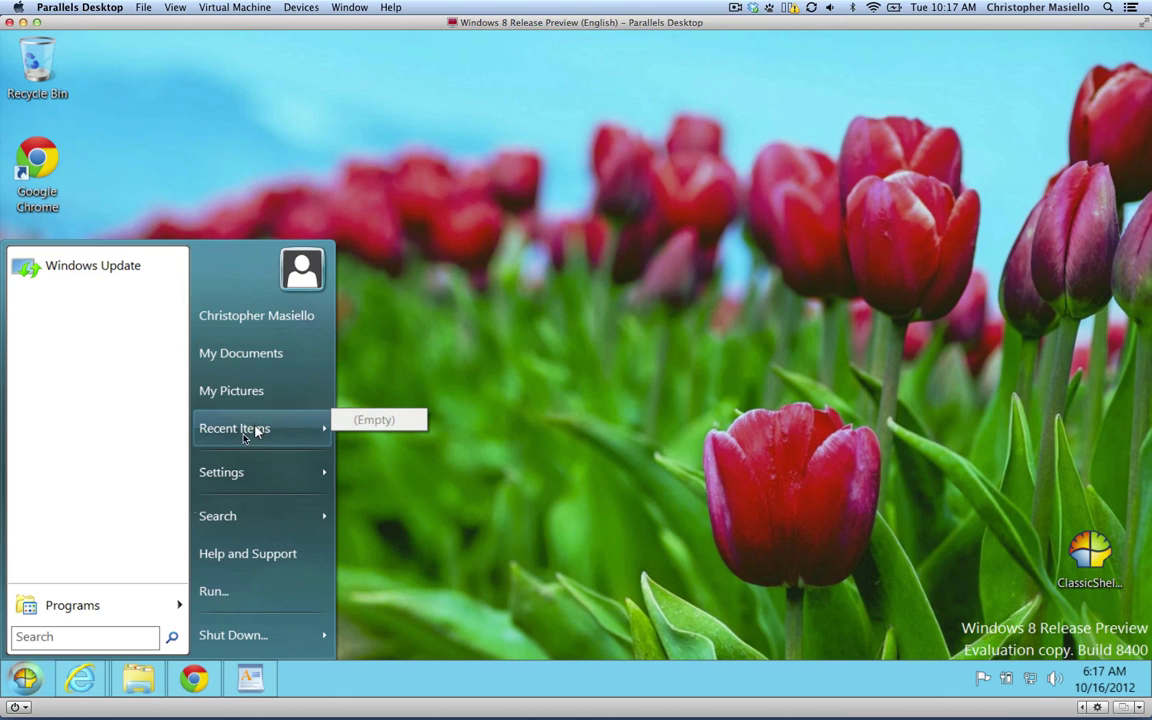
pyautogui.moveTo(103, 609)
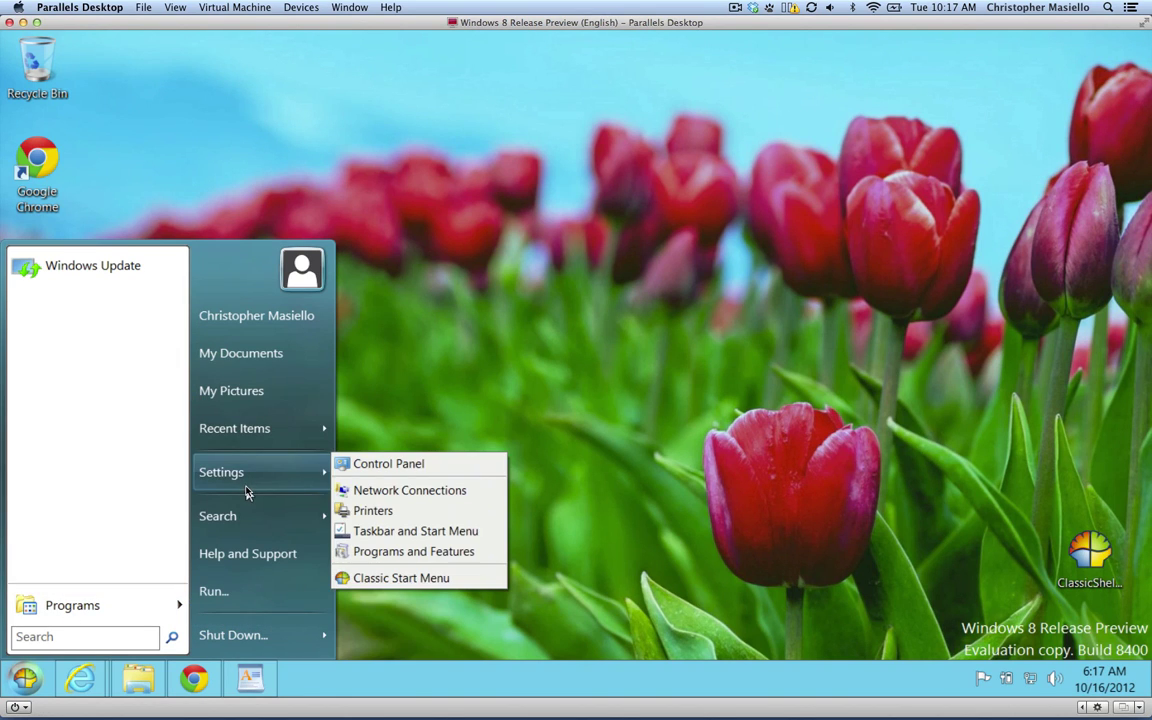
pyautogui.click(240, 601)
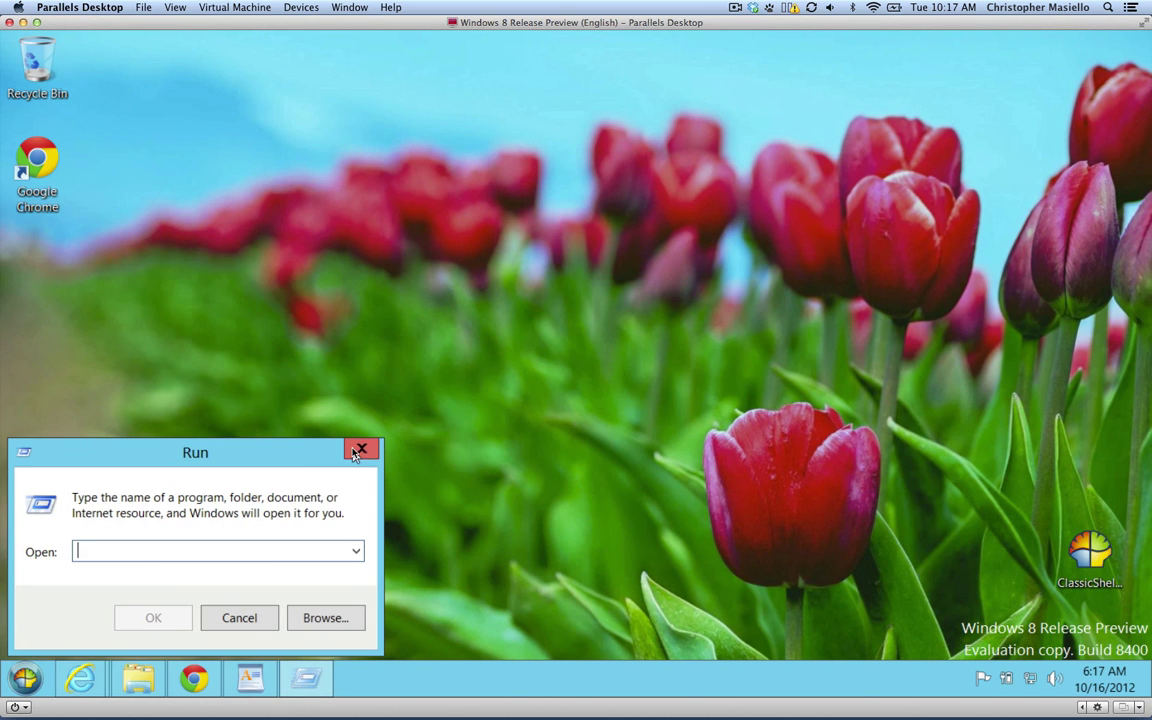
pyautogui.press('Escape')
# Restart Windows from the classic Start menu and sign in again with the account password.
pyautogui.press('super')
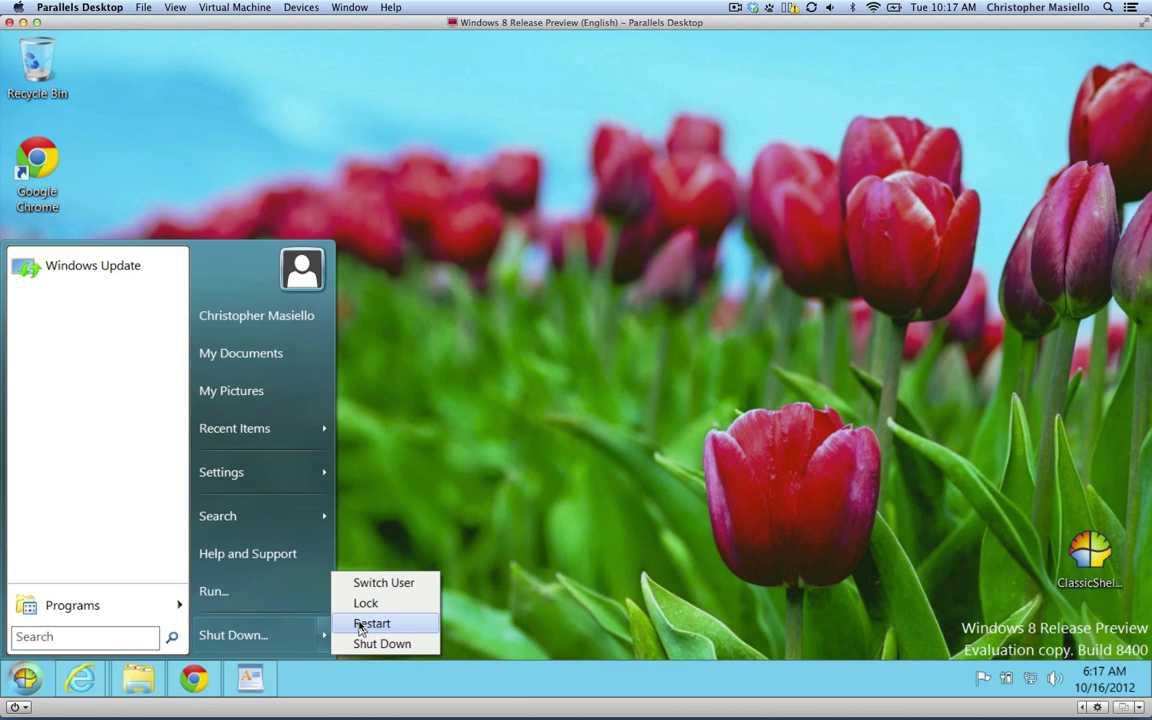
pyautogui.click(371, 624)
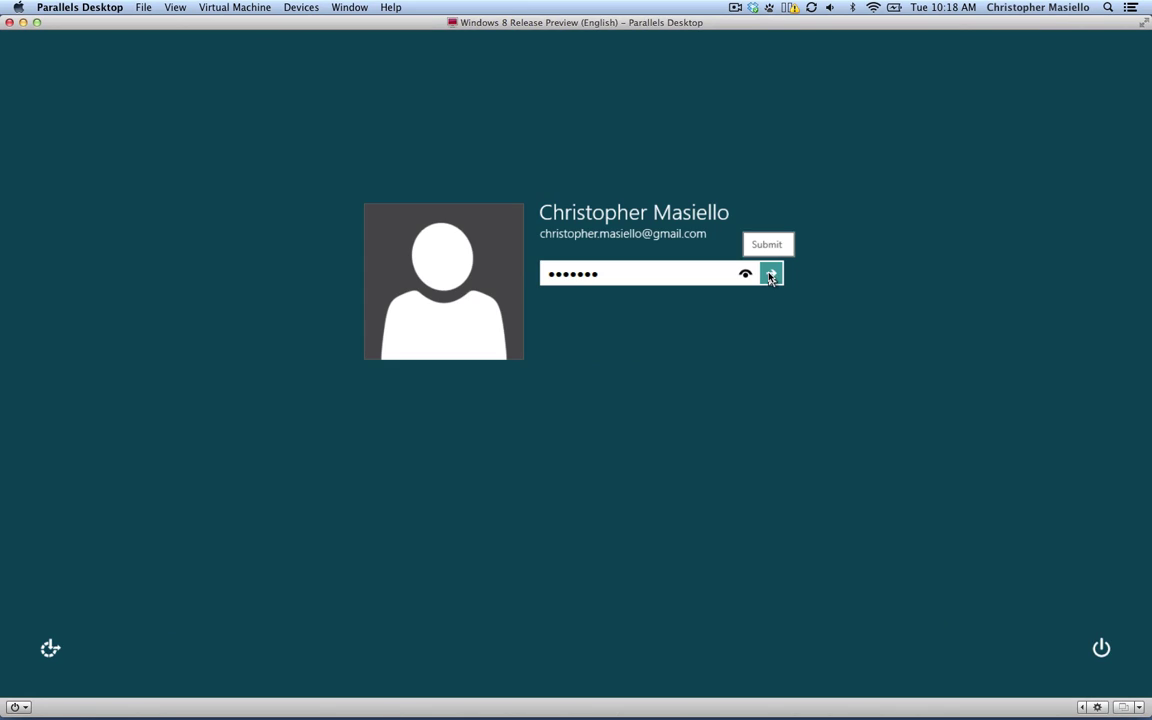
pyautogui.click(769, 273)
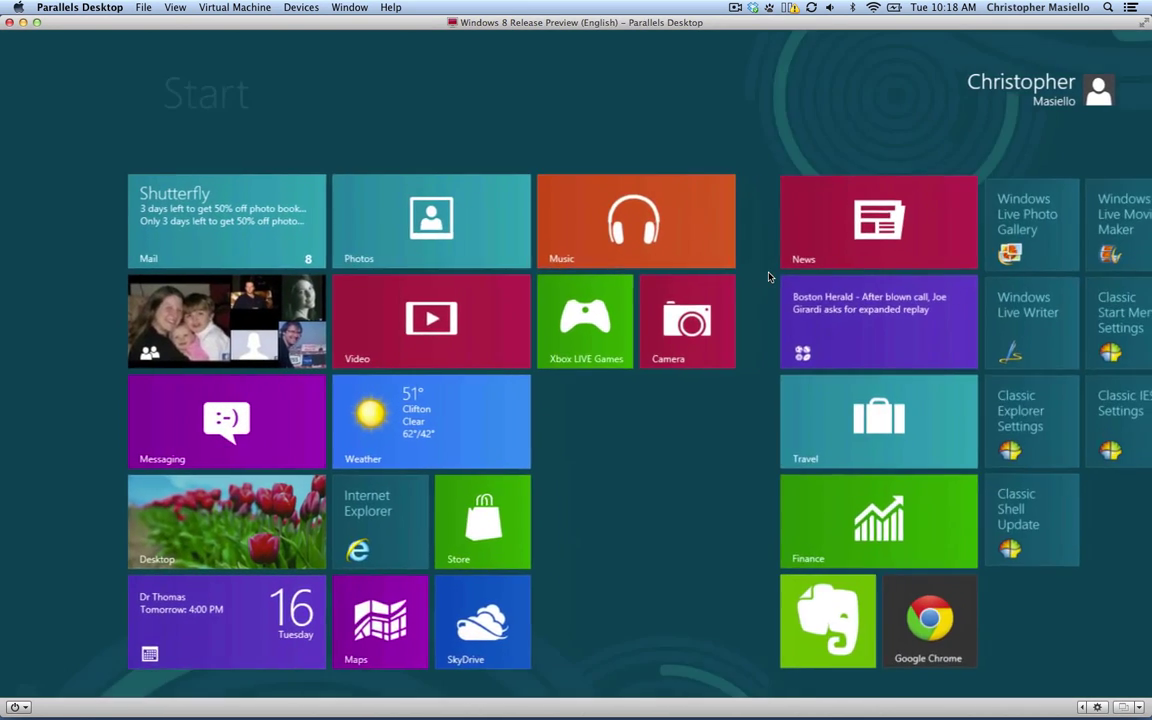
# Go to the desktop from the Start screen and open the classic Start menu.
pyautogui.click(140, 525)
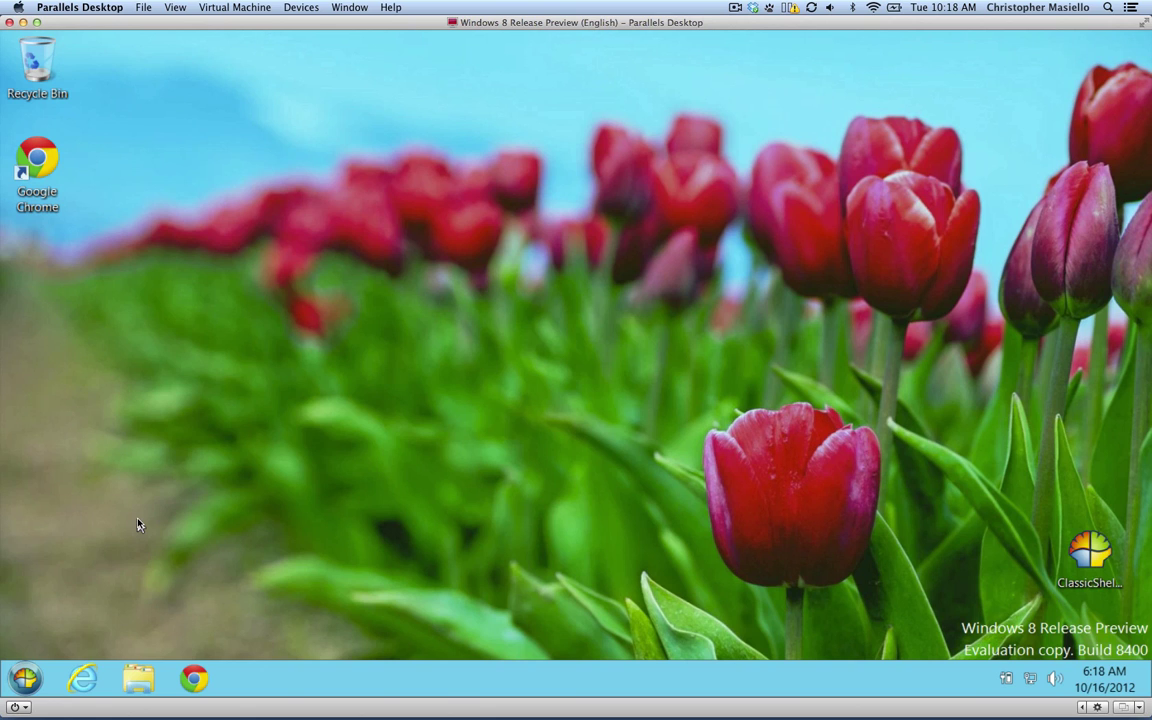
pyautogui.click(22, 684)
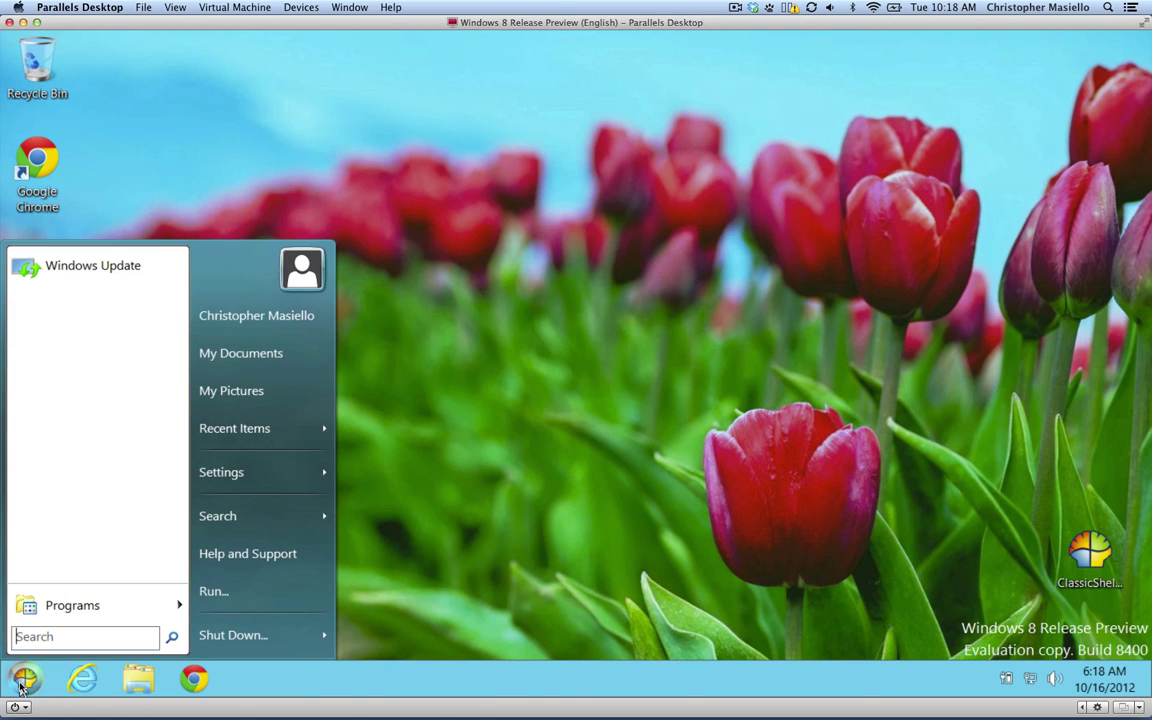